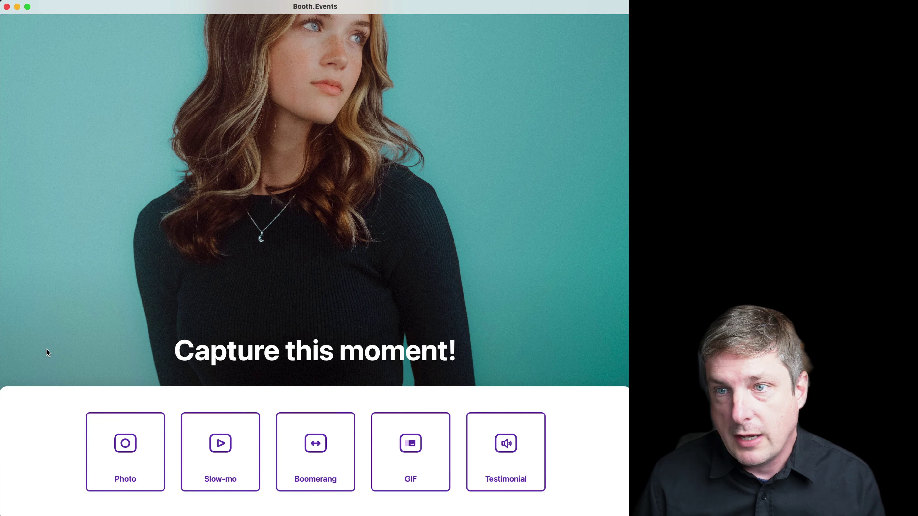
Step: Start a Photo session in the booth and capture a picture of the guest
click(101, 432)
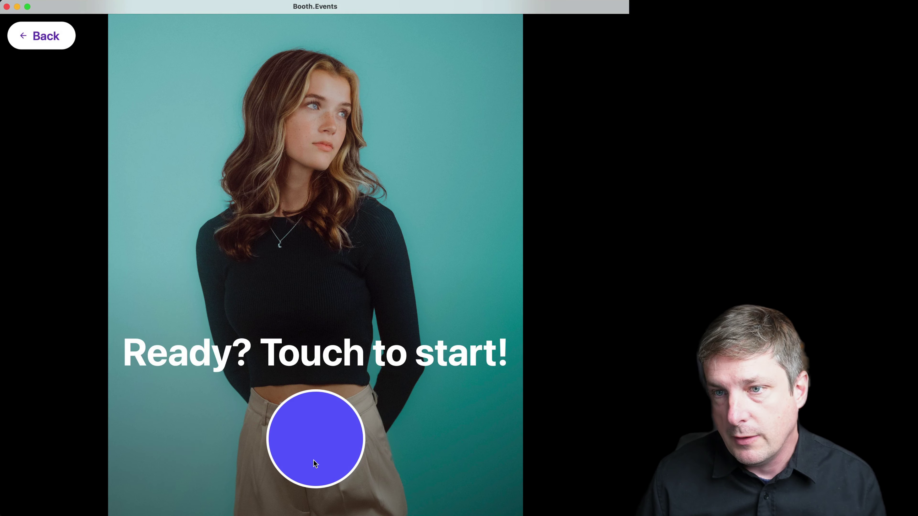
click(315, 464)
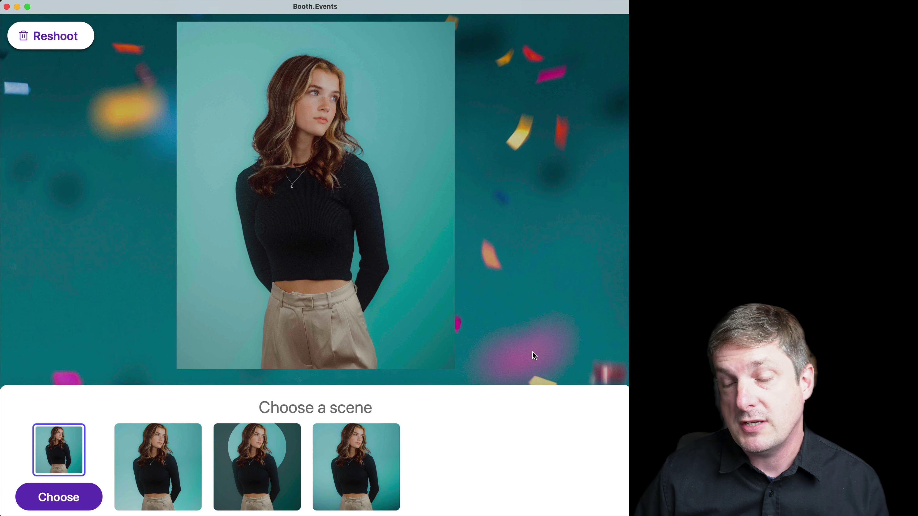
Step: Preview the dark gradient scene on the captured photo and compare it with the original without a scene
click(357, 475)
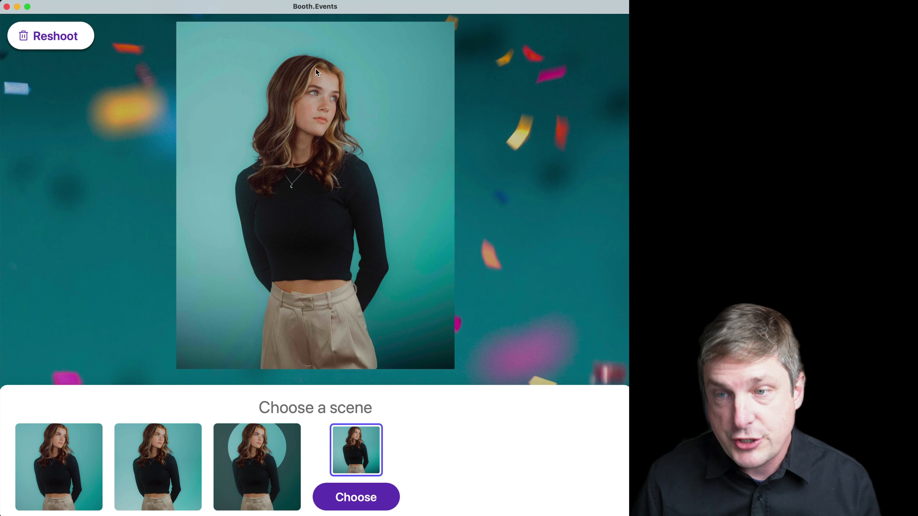
click(64, 459)
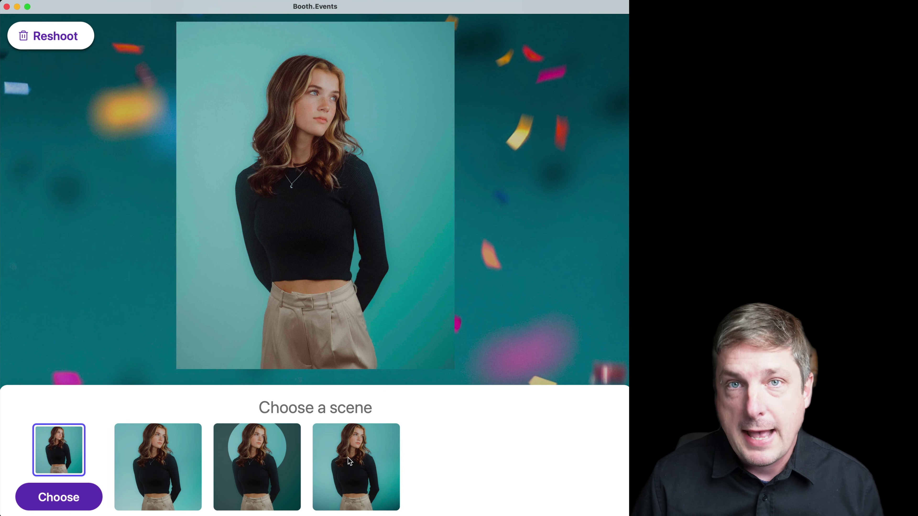
click(359, 468)
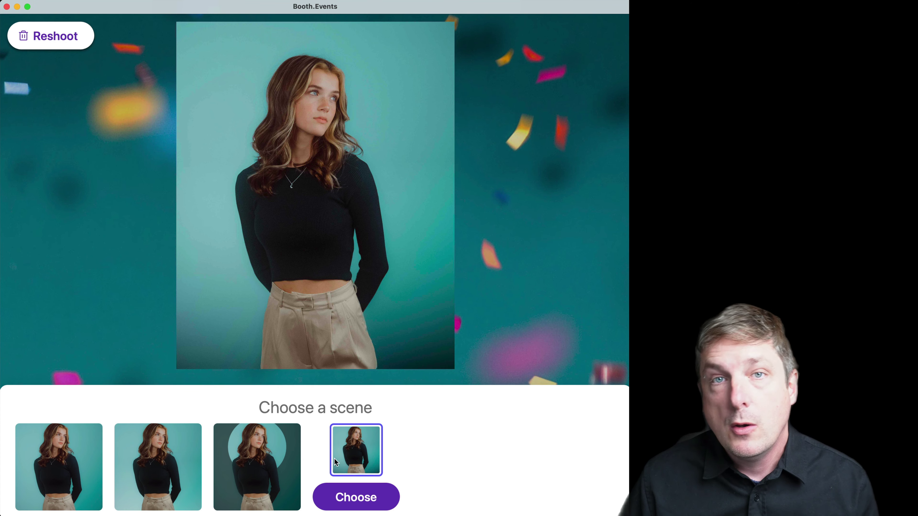
click(58, 482)
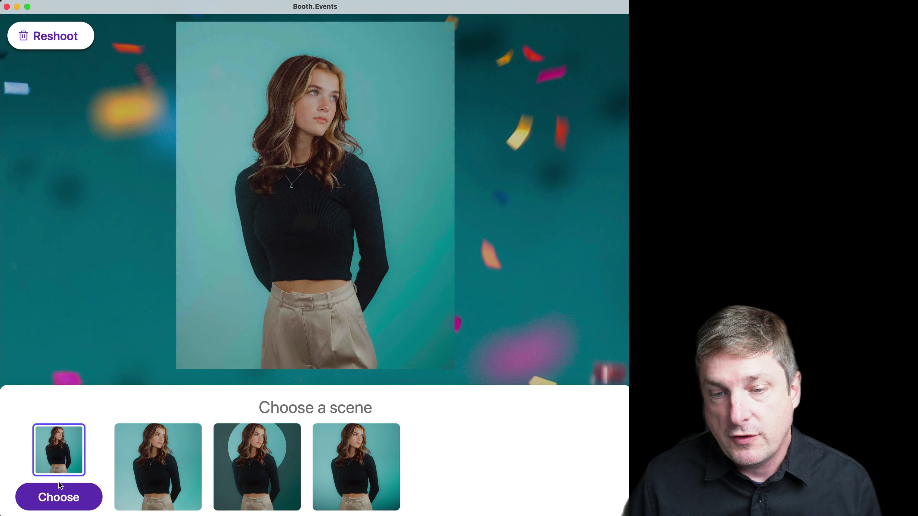
Step: Compare the light gradient scene with the original photo and preview the scene with the circle cut-out
click(151, 475)
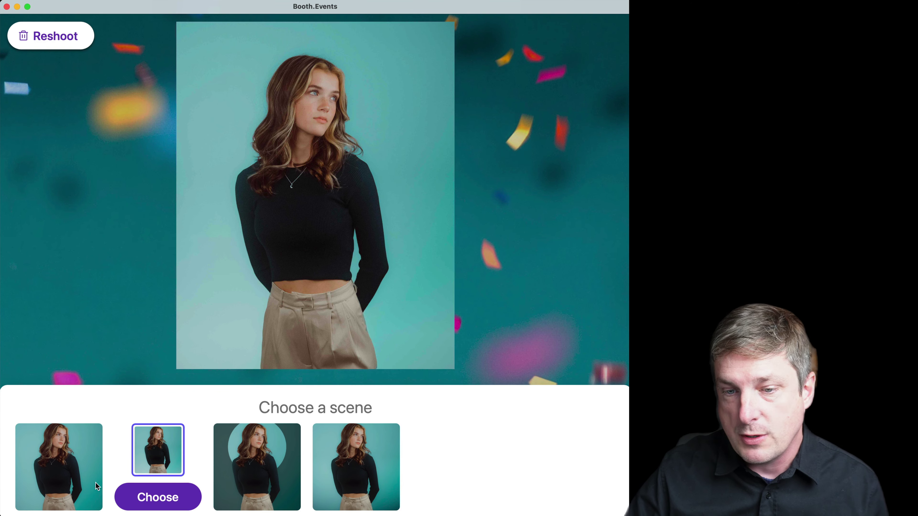
click(73, 484)
click(139, 477)
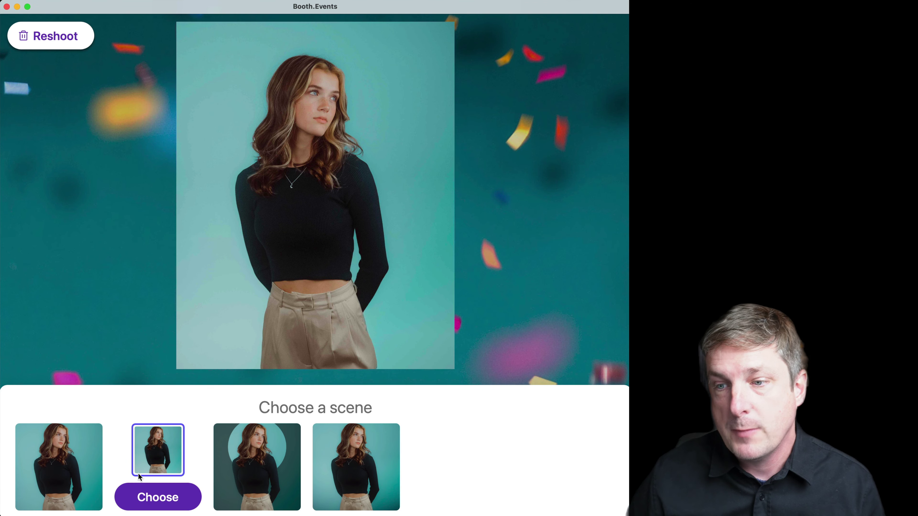
click(256, 462)
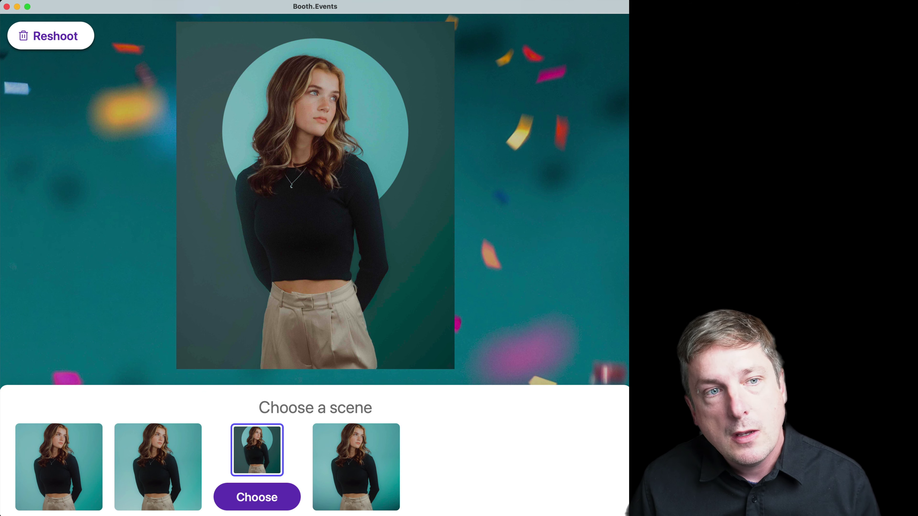
Step: Switch to Sketch and inspect the linear gradient fill of the rectangle in its Custom Preset artboard
key(super+Tab)
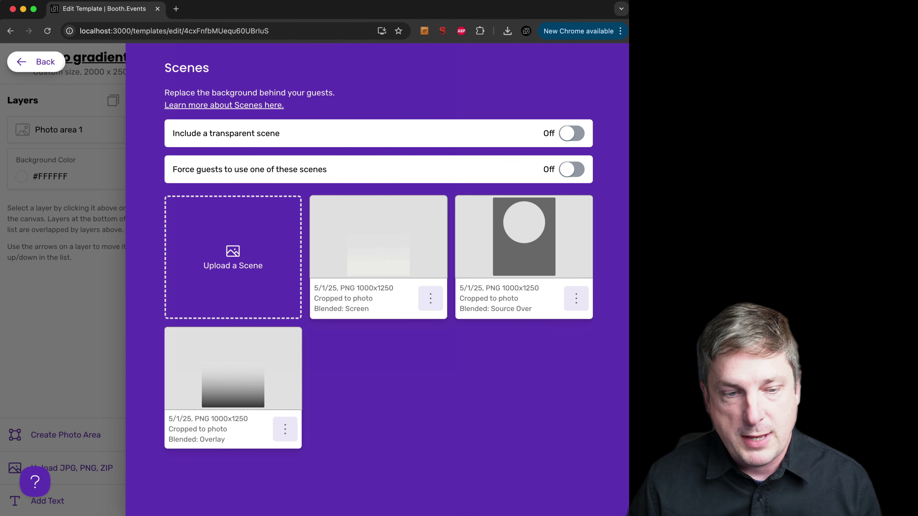
key(super+Tab)
scroll(296, 494, left, 10)
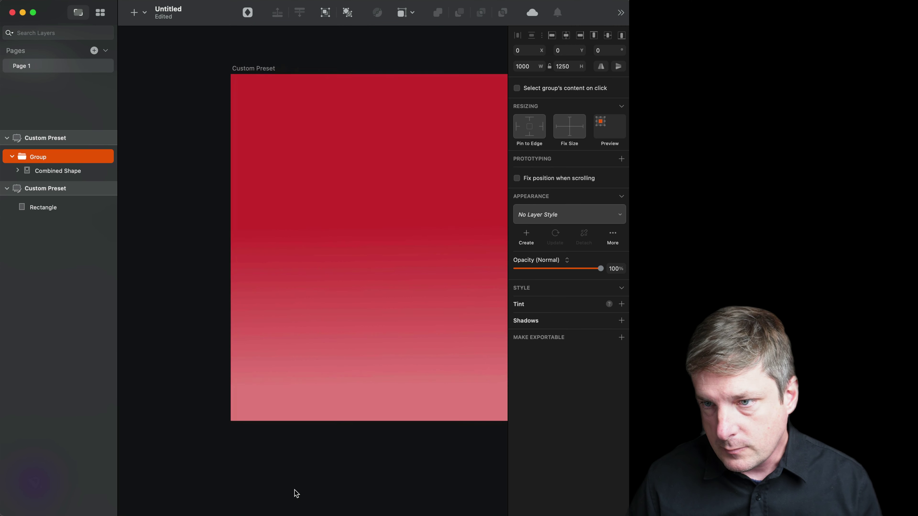
click(302, 393)
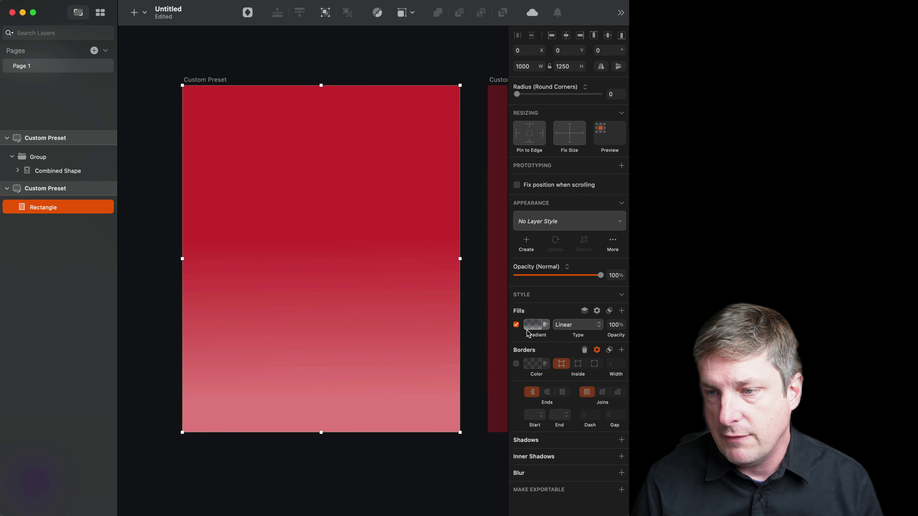
click(534, 325)
click(590, 364)
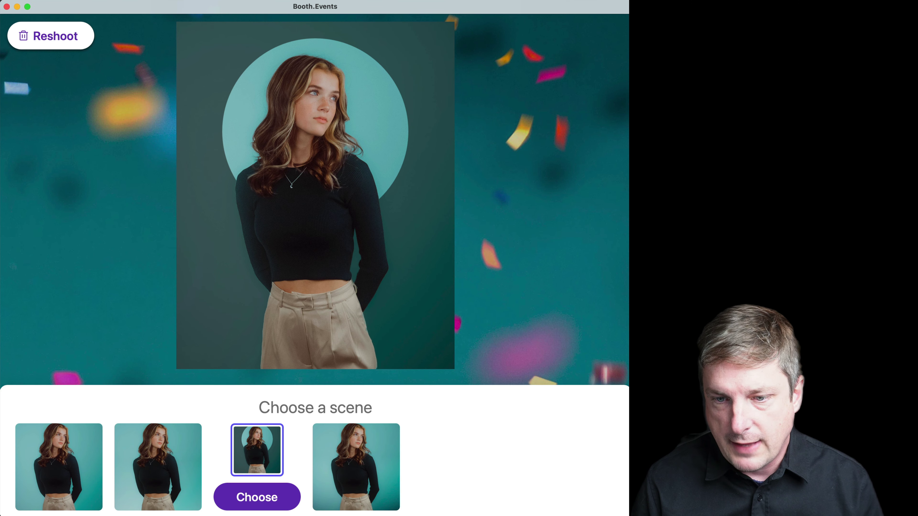
Step: Preview the light gradient scene in the booth, and check its blend method in the template's Scenes settings in Chrome
click(155, 482)
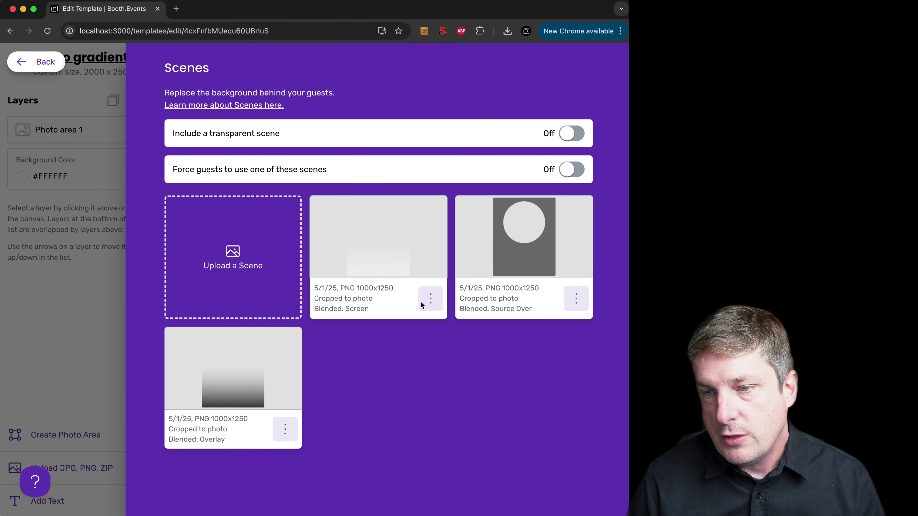
click(430, 302)
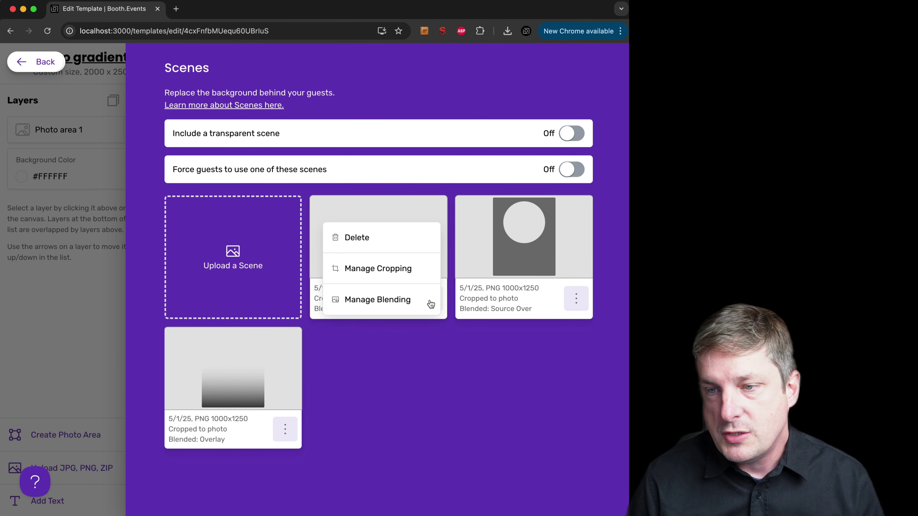
click(398, 303)
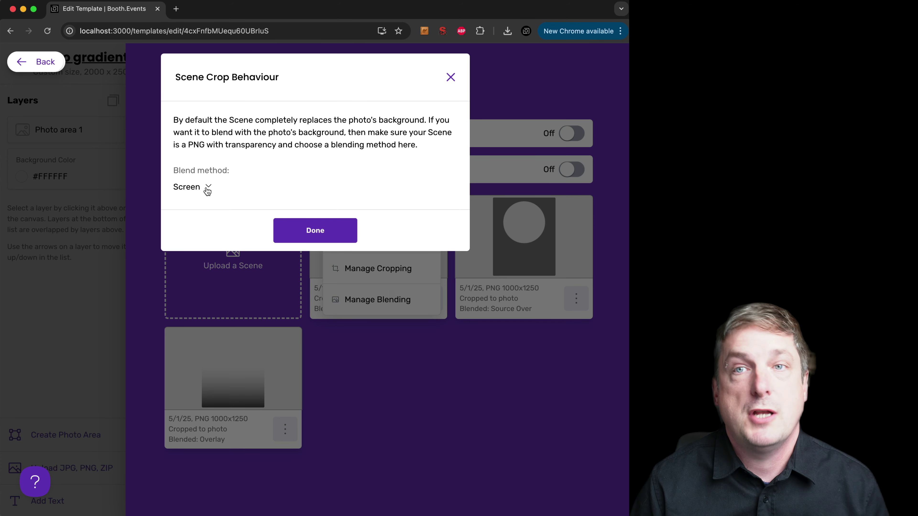
click(450, 78)
click(403, 438)
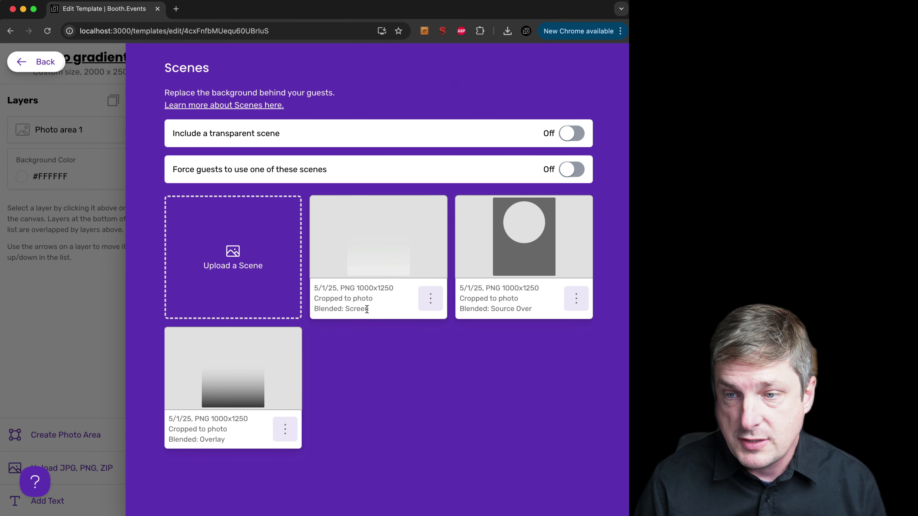
Step: Highlight the blending labels of the light gradient, dark gradient and circle scenes in turn
drag(369, 308, 310, 309)
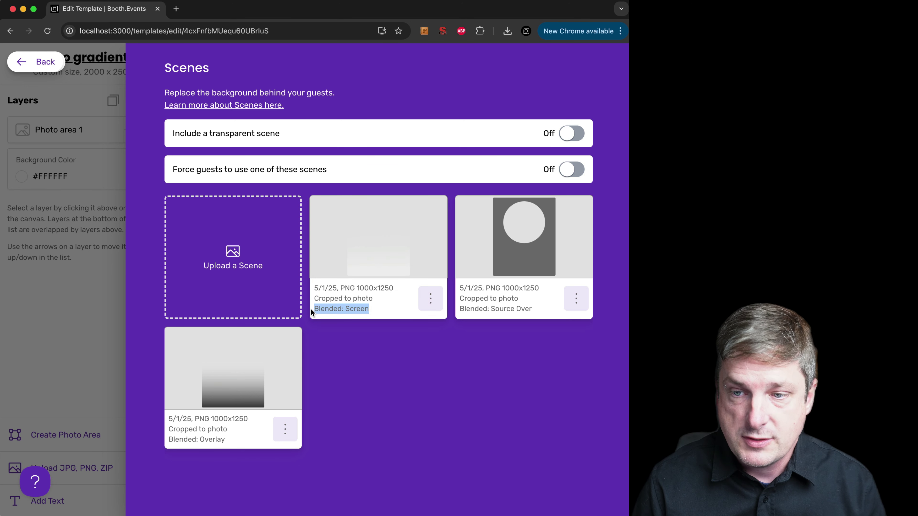
click(334, 314)
drag(233, 439, 166, 439)
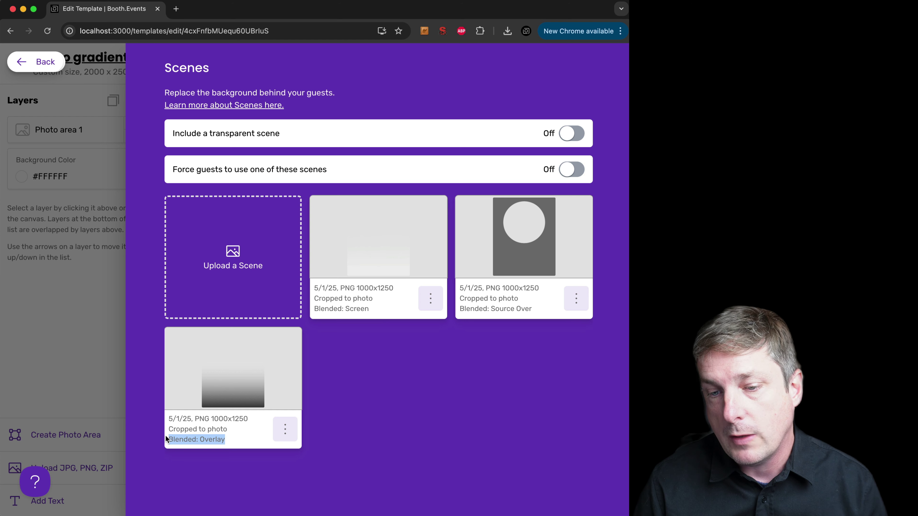
click(169, 438)
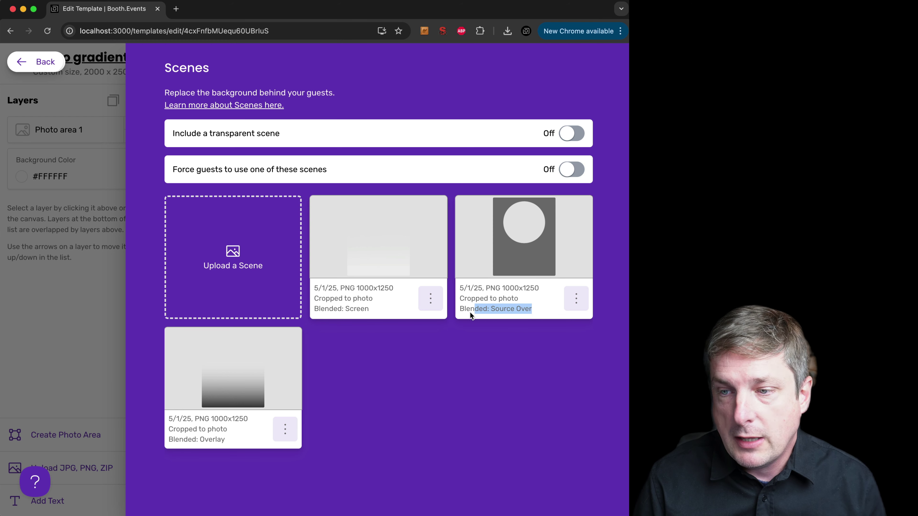
drag(469, 313, 460, 311)
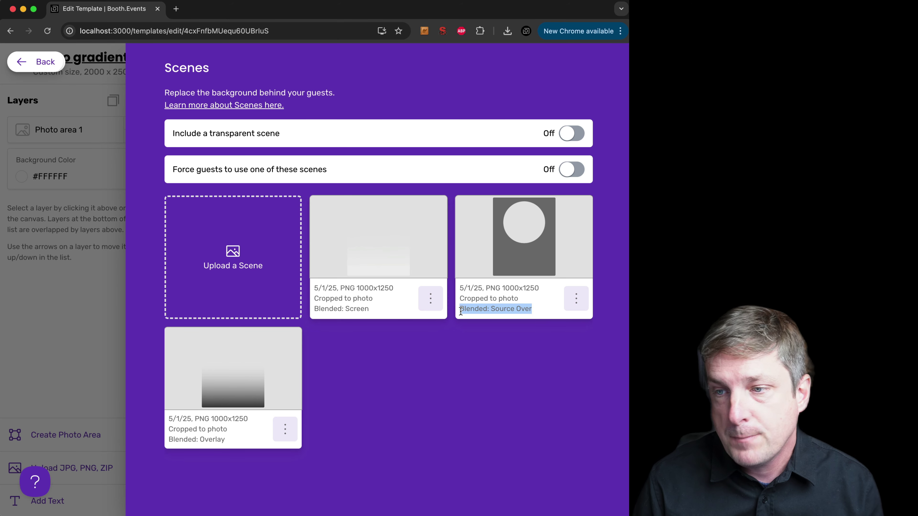
click(461, 311)
Step: Review the blend method of the circle scene and close its blending settings
click(576, 298)
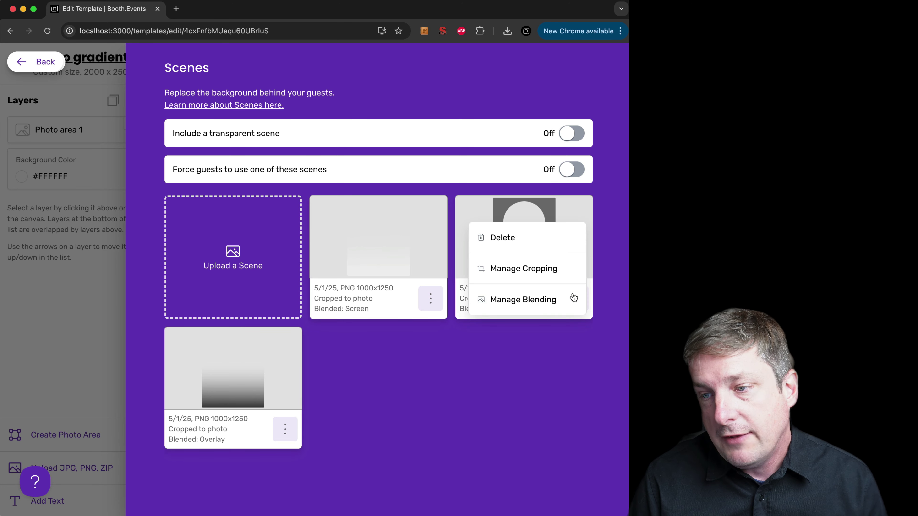
click(545, 303)
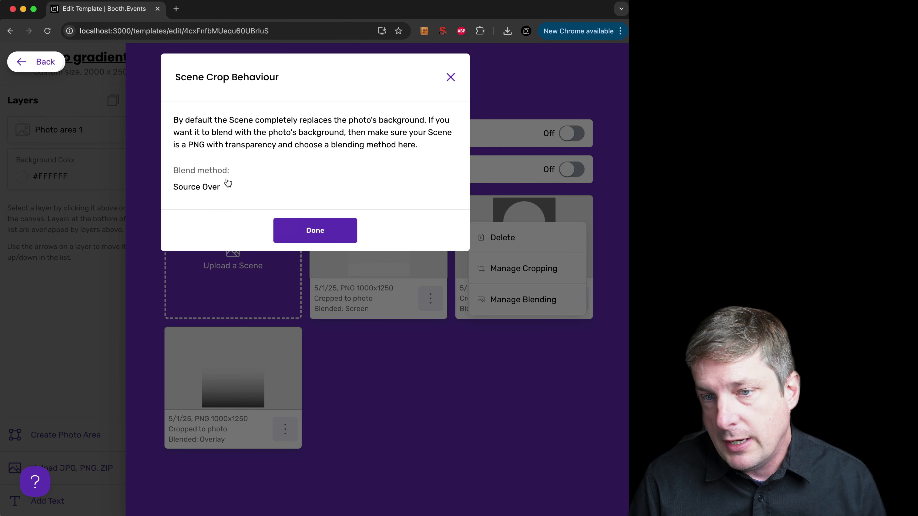
click(316, 227)
click(476, 374)
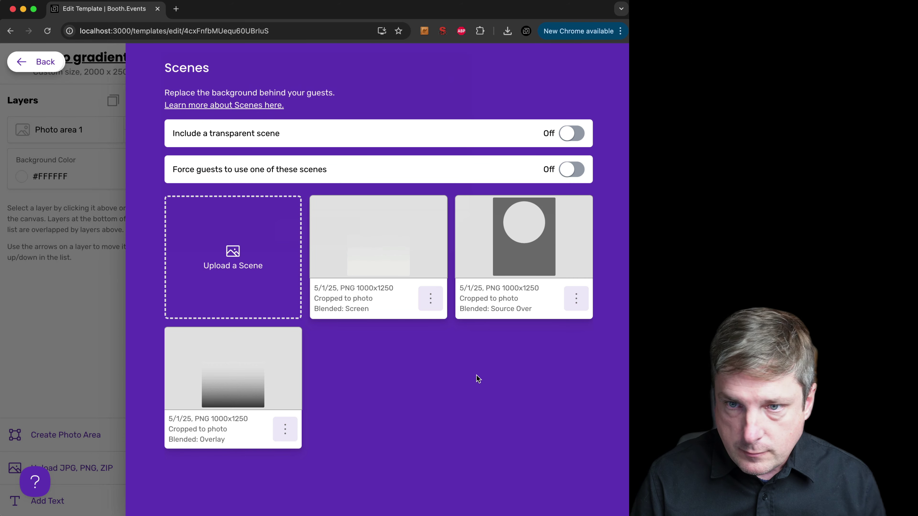
Step: Switch back to the Booth.Events booth and compare the circle scene with the light gradient scene on the photo
key(super+Tab)
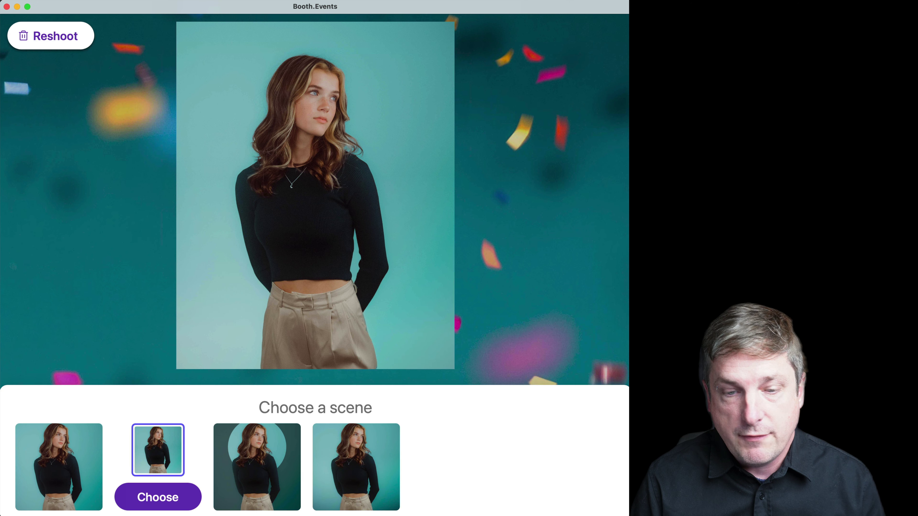
click(233, 470)
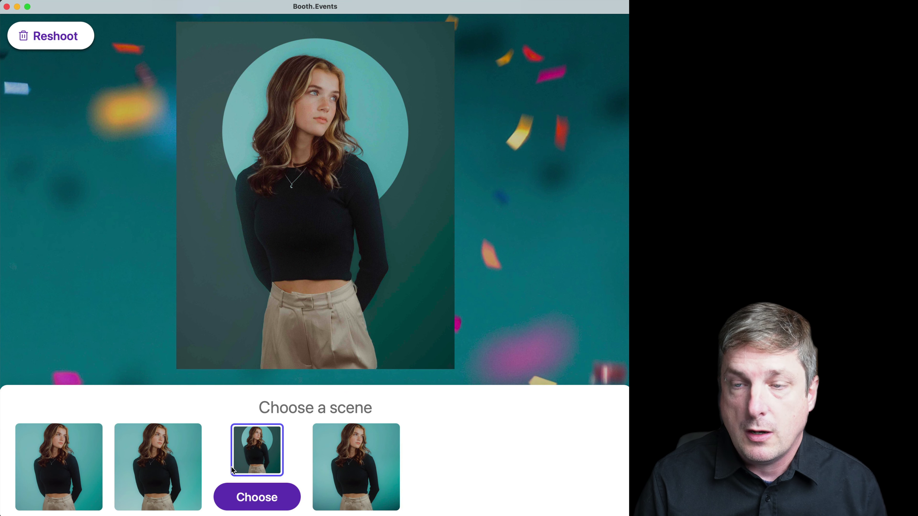
click(121, 459)
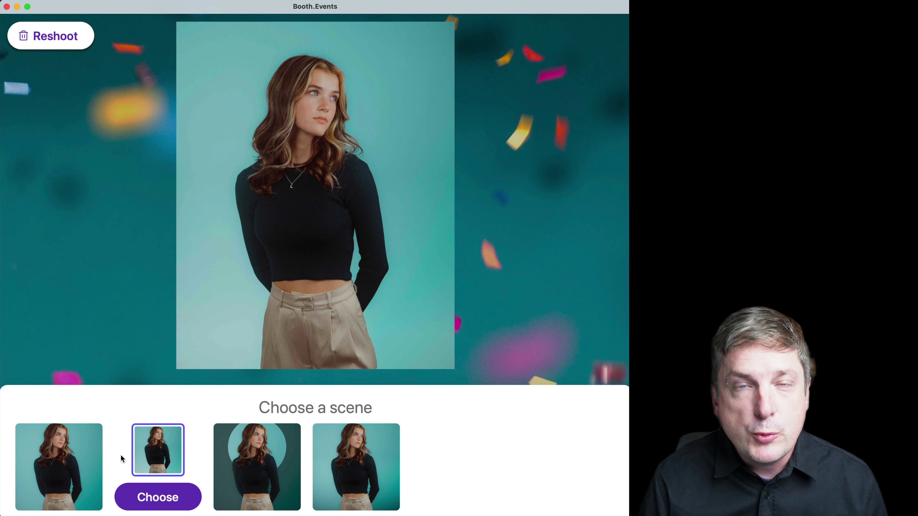